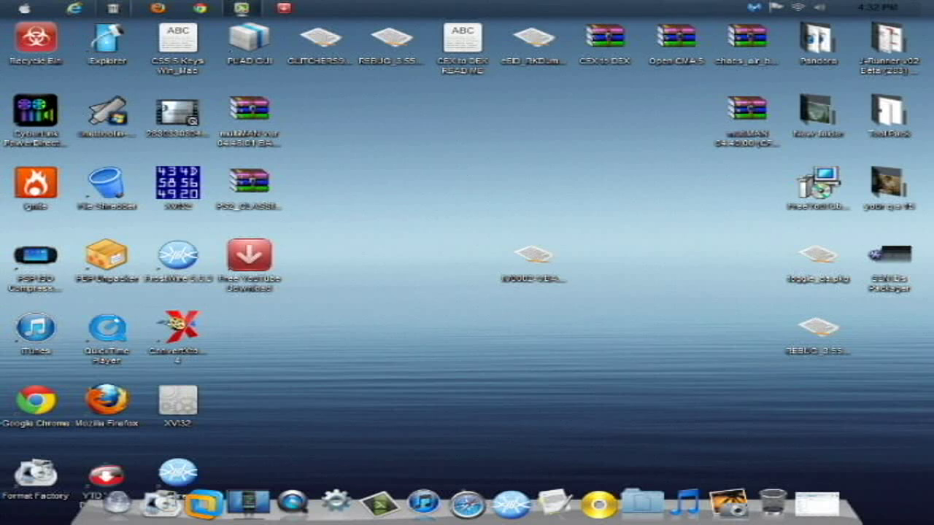
Step: Open the files of the USB20FD (R:) drive and move the folder window clear of the package file on the desktop
click(533, 256)
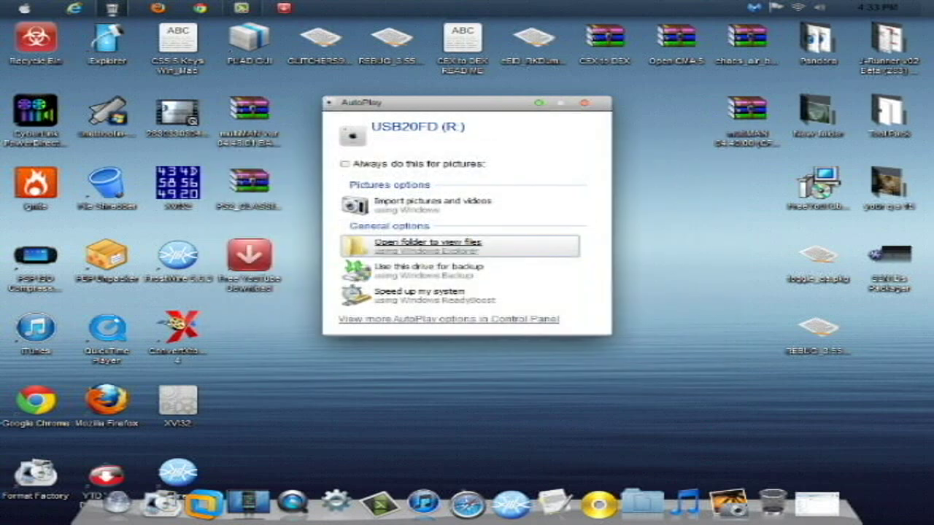
click(429, 245)
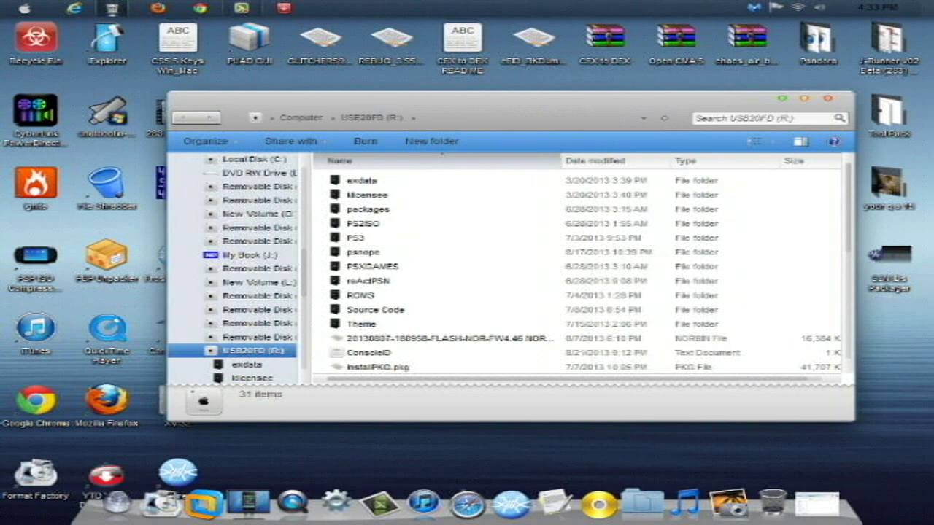
drag(511, 98, 615, 314)
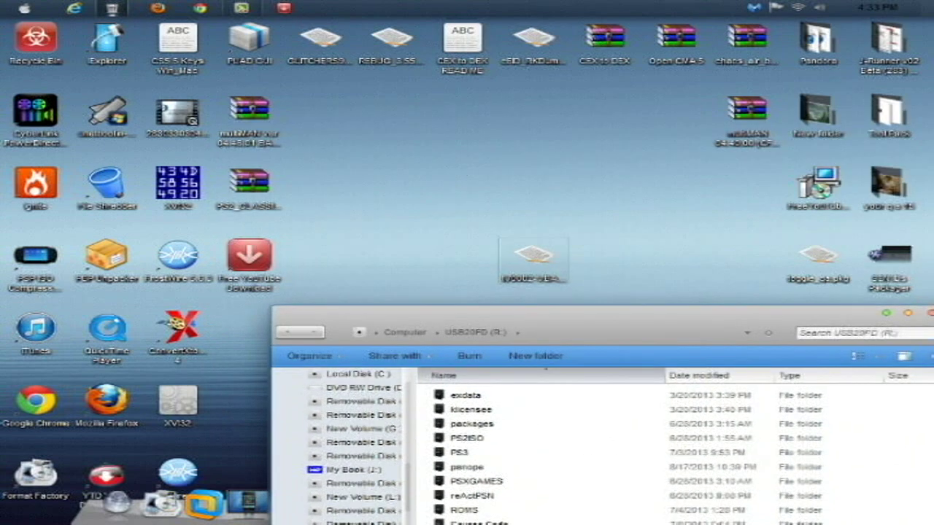
Step: Copy IV0002-VBAM90000_00-SAMPLE0000000001.pkg from the desktop to the root of the USB drive, keeping the existing file there
drag(533, 255, 676, 182)
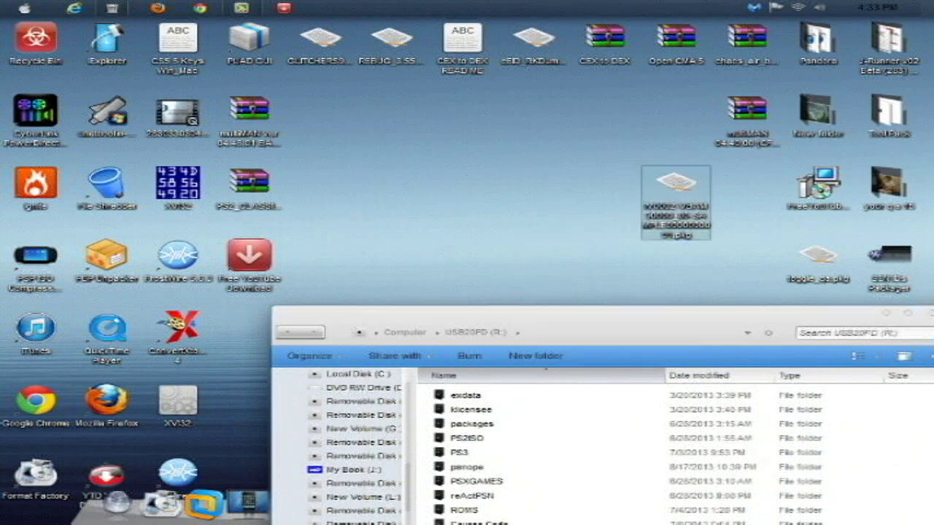
drag(584, 315, 286, 106)
drag(676, 182, 566, 368)
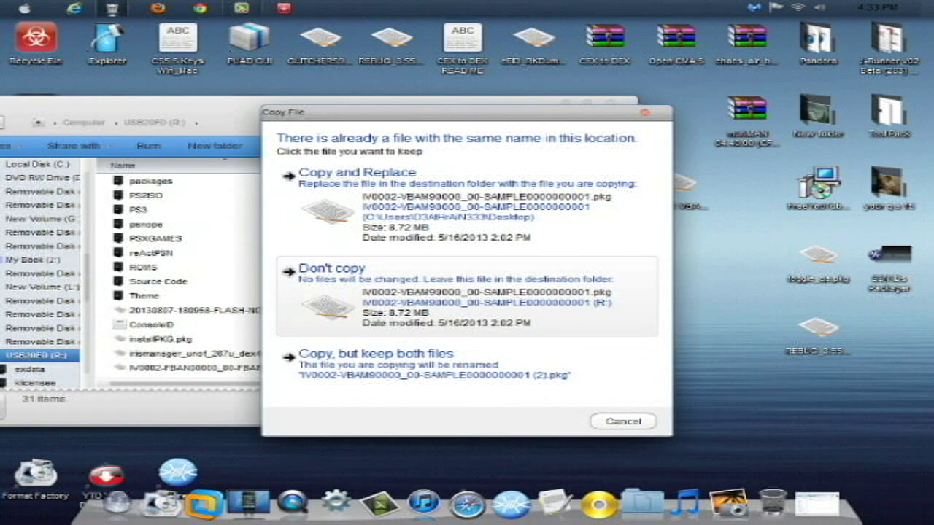
click(337, 305)
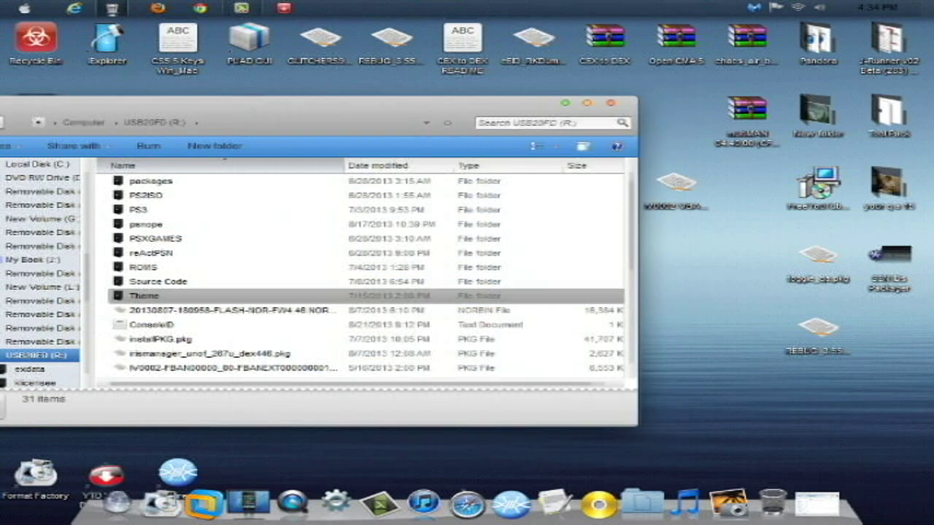
Step: Find and select the IV0002-VBAM90000 package file in the root of the USB drive
click(299, 368)
scroll(299, 368, down, 3)
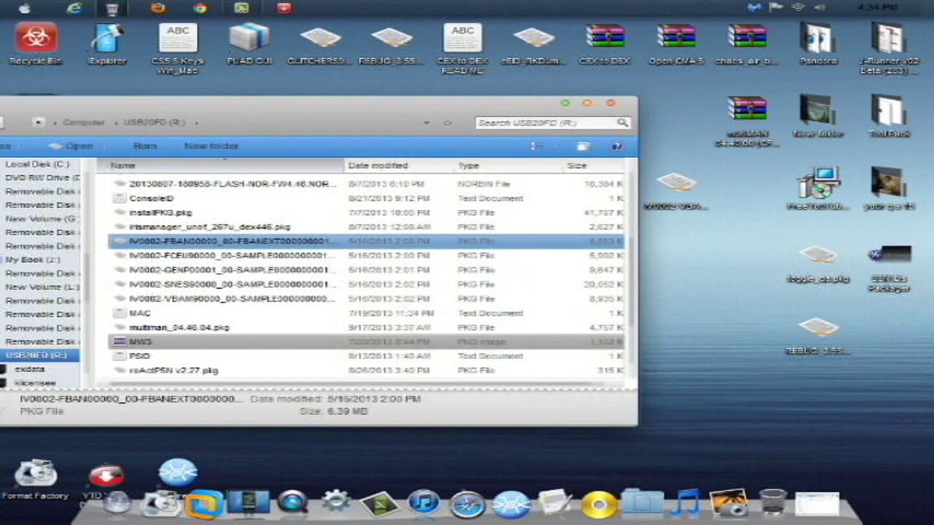
click(226, 299)
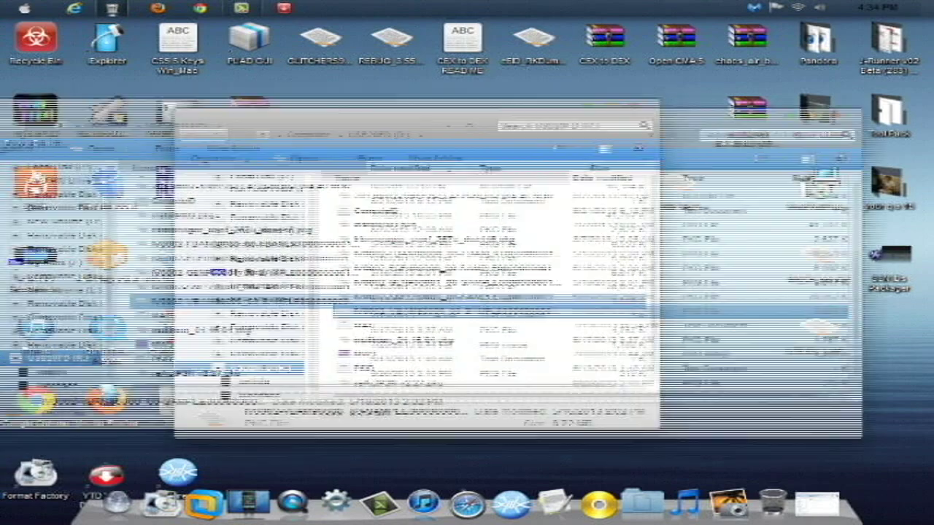
Step: Open the ROMS folder on the USB drive and look through its game files
scroll(511, 284, up, 4)
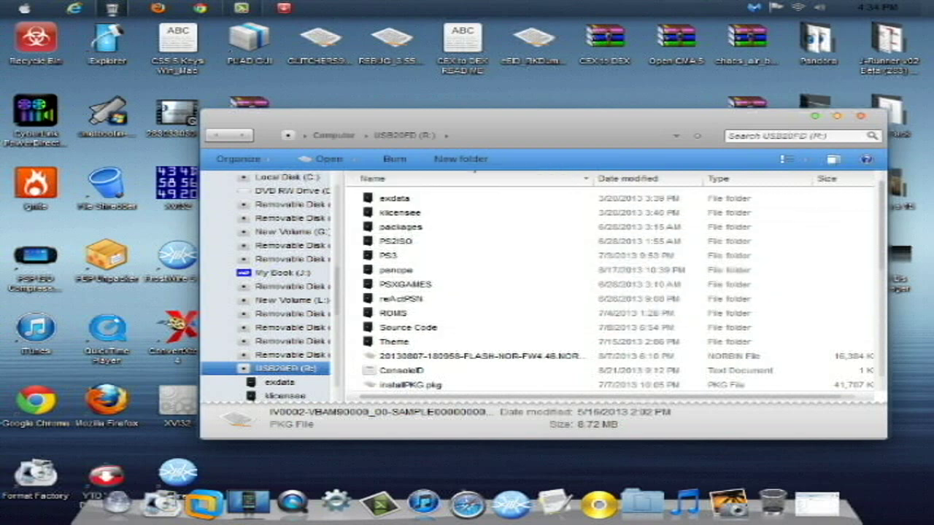
double_click(394, 313)
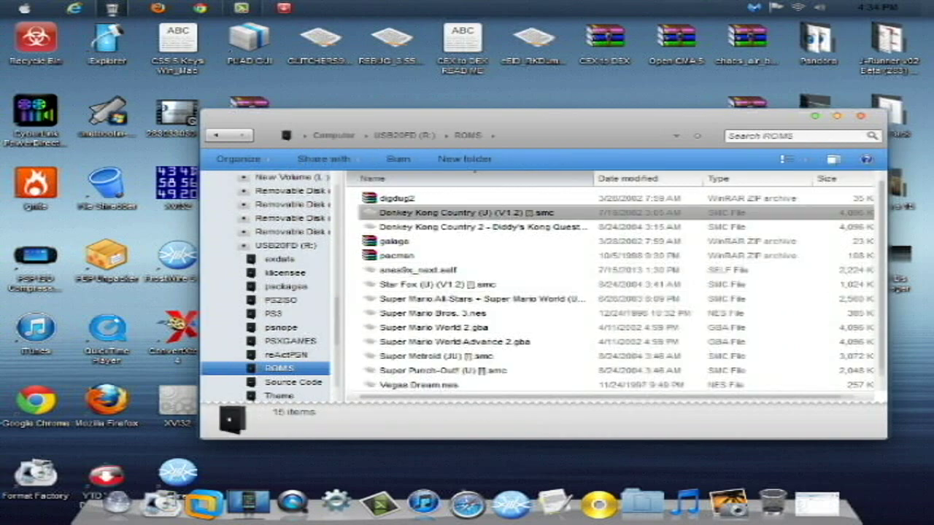
scroll(616, 286, down, 1)
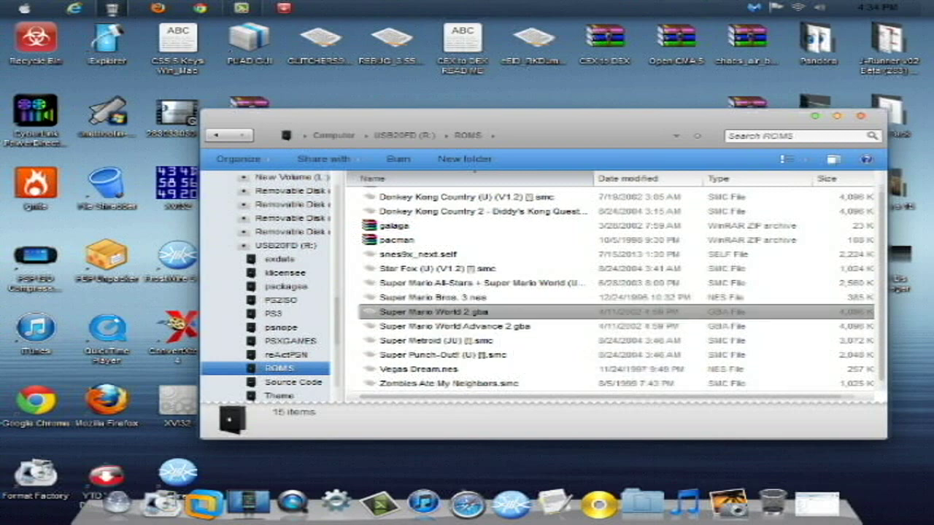
drag(510, 117, 458, 99)
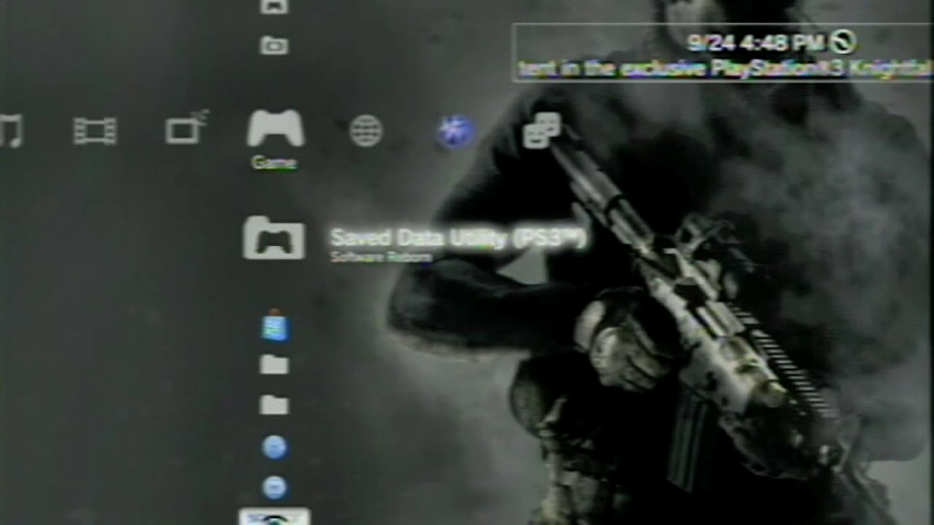
Step: On the PlayStation 3, open Install Package Files in the Game category
key(Down)
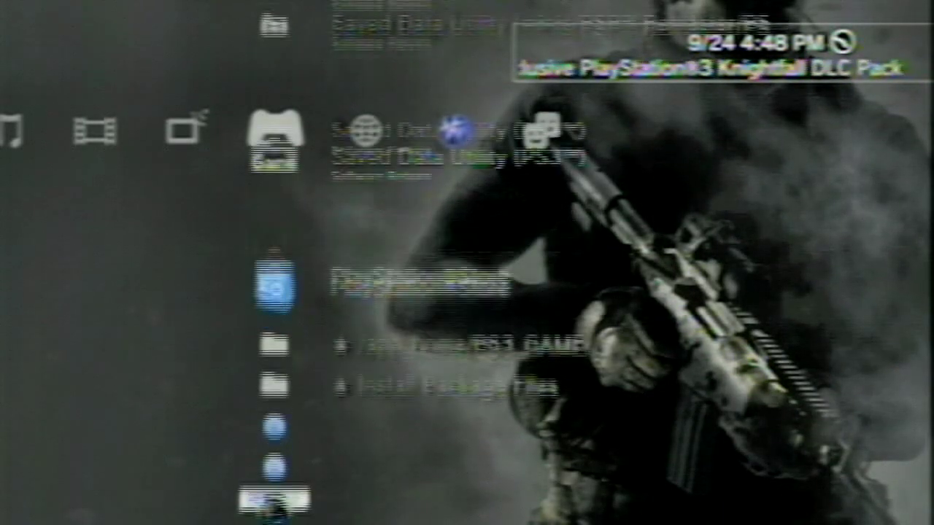
key(Down)
key(Down)
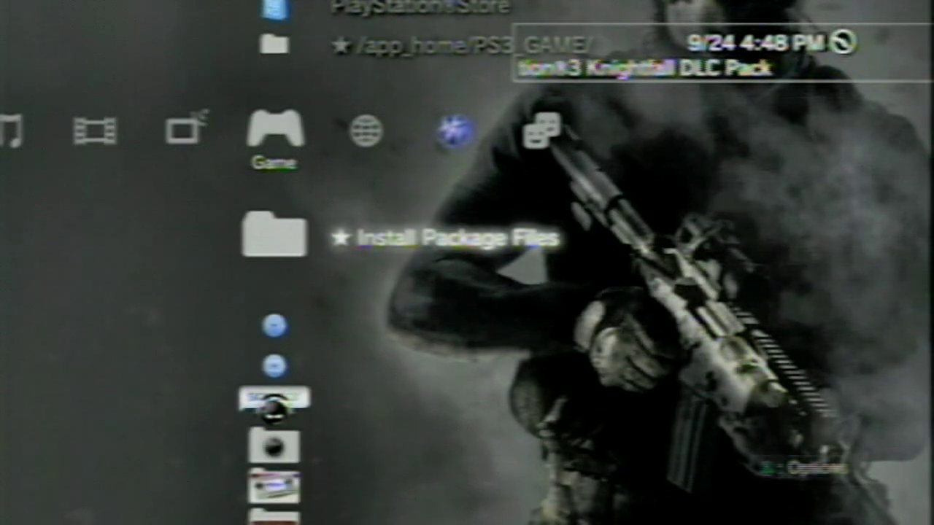
key(Return)
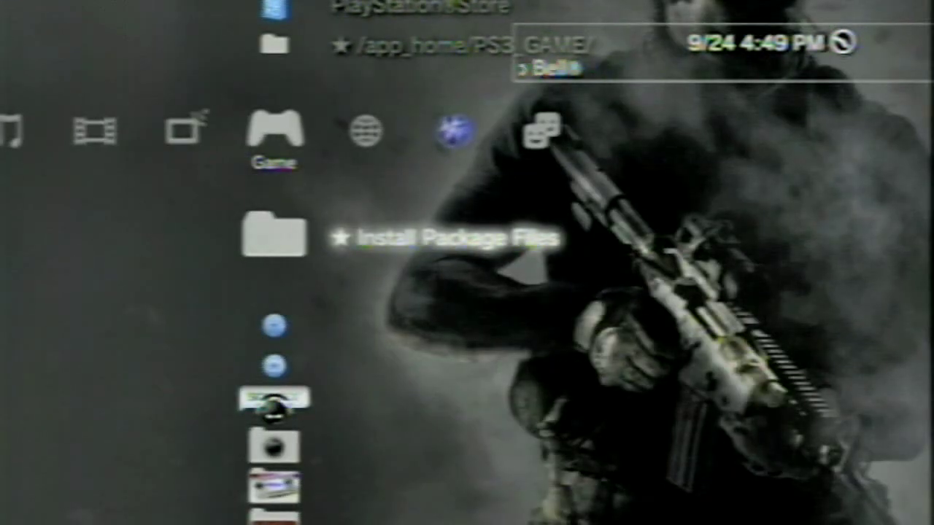
Step: Go to the installed VBANext PS3 emulator inside its folder in the Game category
key(Down)
key(Down)
key(Down)
key(Down)
key(Down)
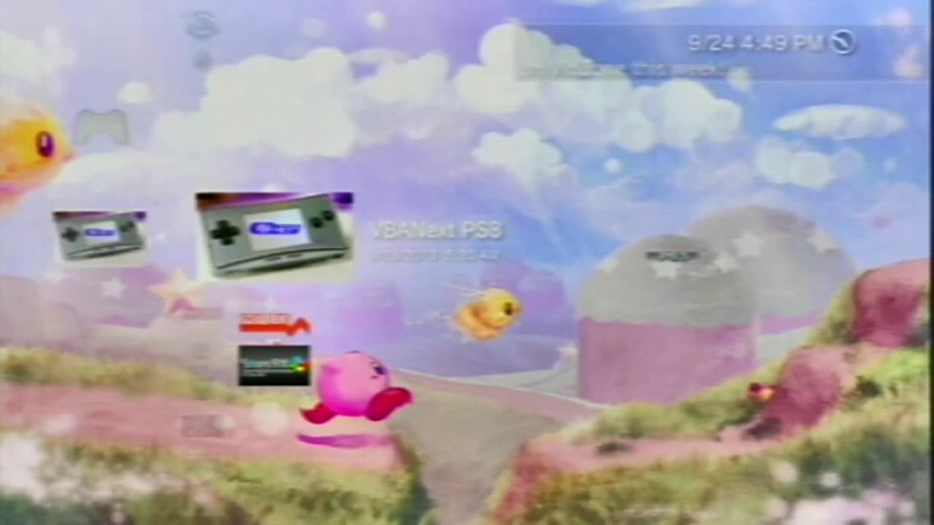
Step: Leave the emulator entry, launch multiMAN from the Backup Managers folder and open File Manager / mmOS
key(Escape)
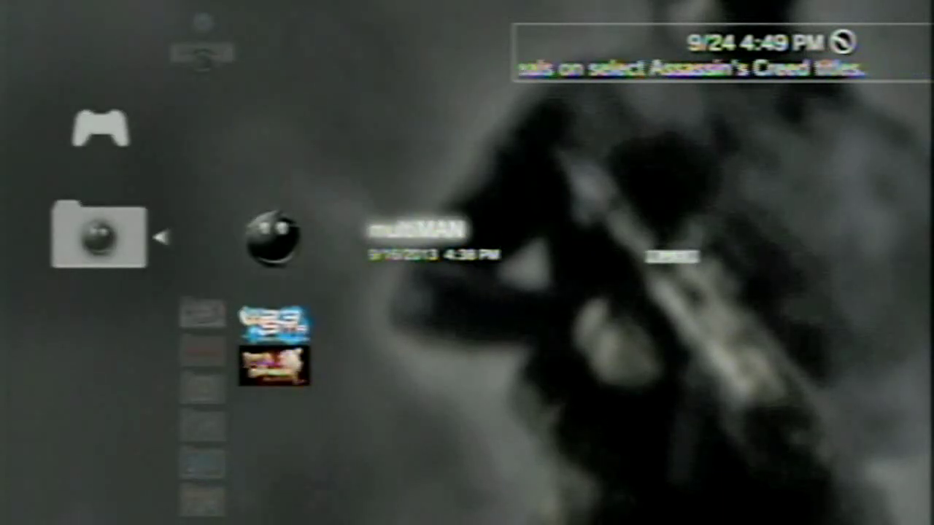
key(Return)
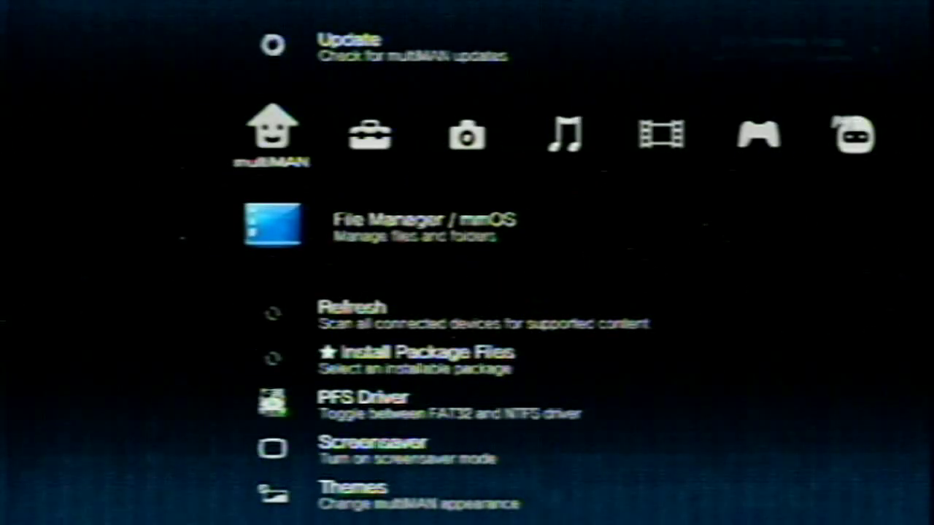
key(Return)
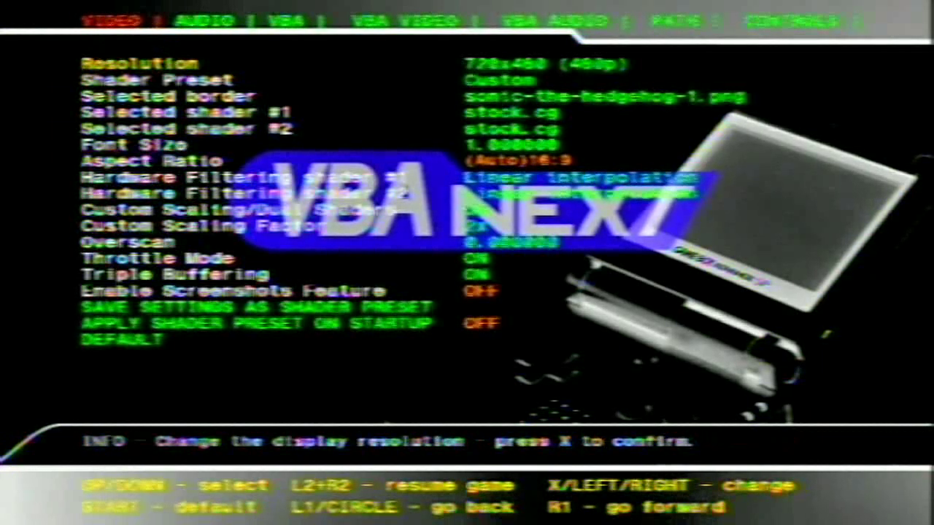
Step: Review the video settings of VBA Next and return to its file browser
key(Up)
key(Up)
key(Up)
key(Up)
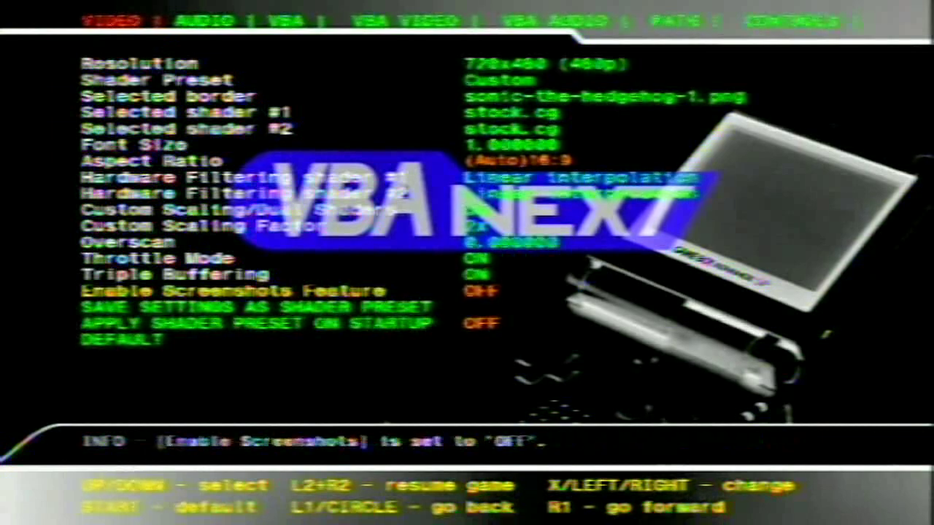
key(Down)
key(Down)
key(Escape)
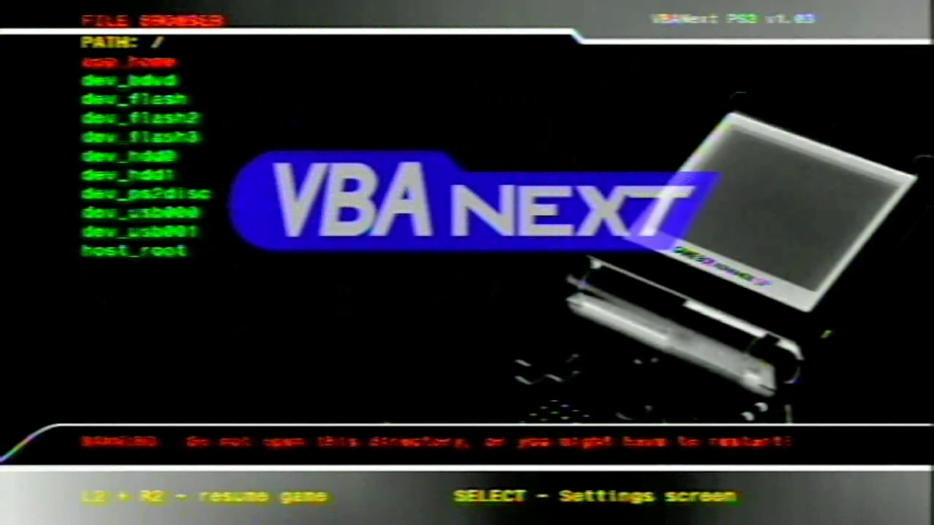
key(Shift_R)
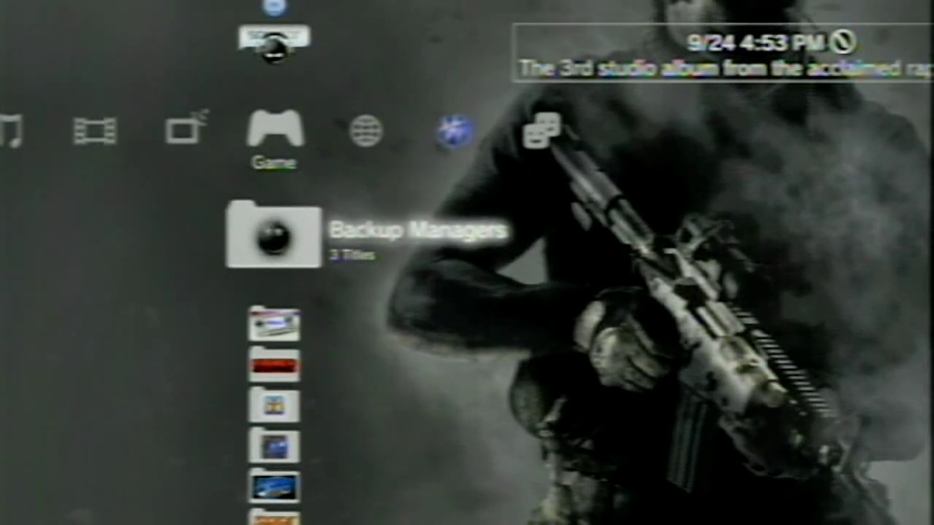
Step: Start Super Mario World with English as the language, and bring up the console's in-game system menu
key(Down)
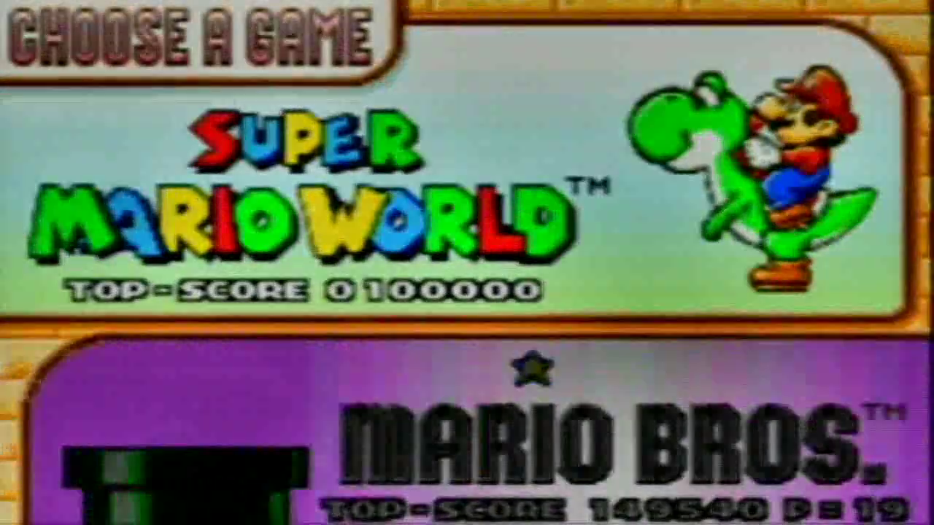
key(Return)
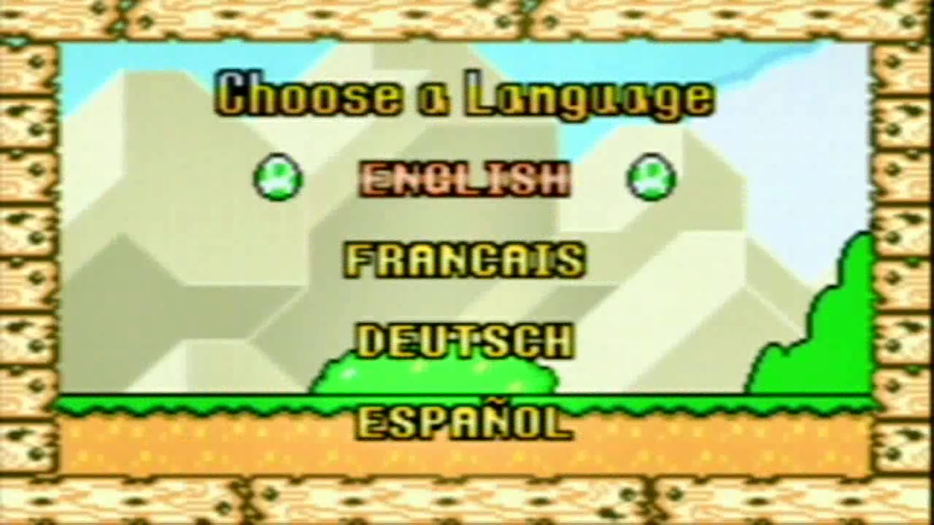
key(Return)
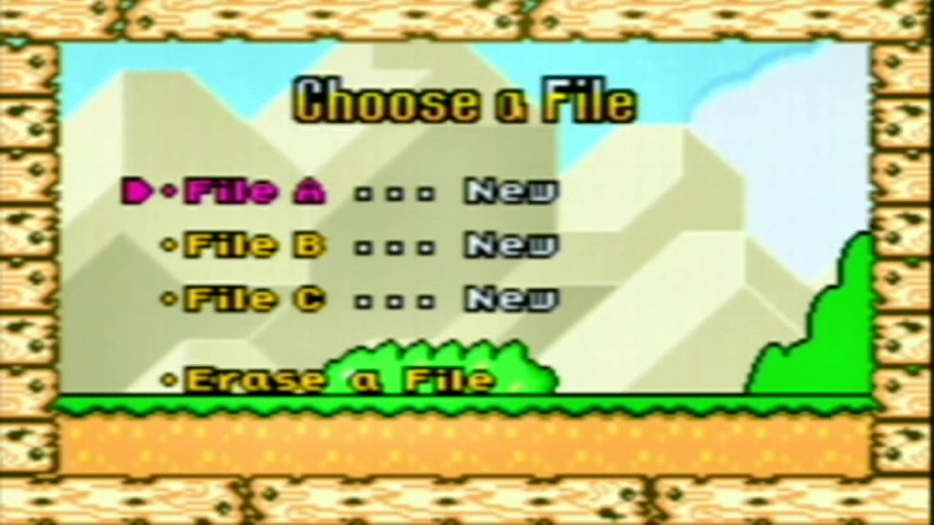
key(Home)
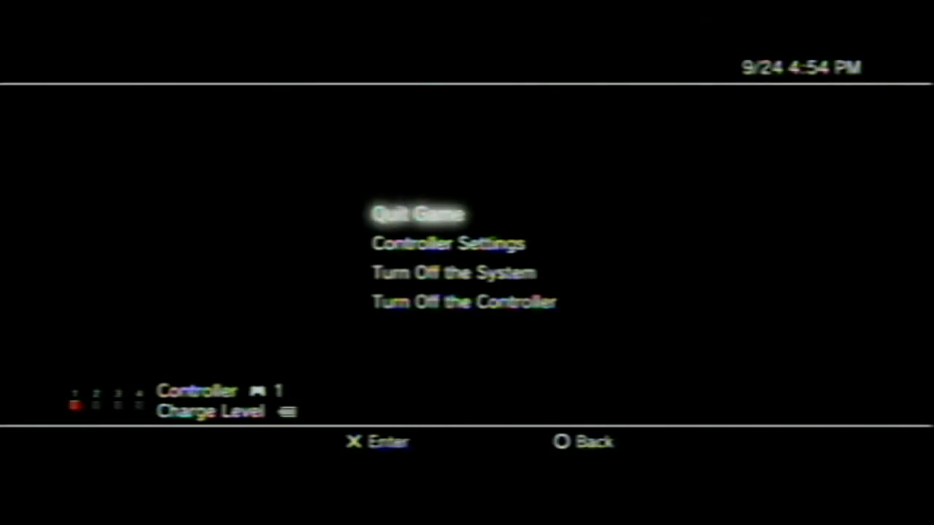